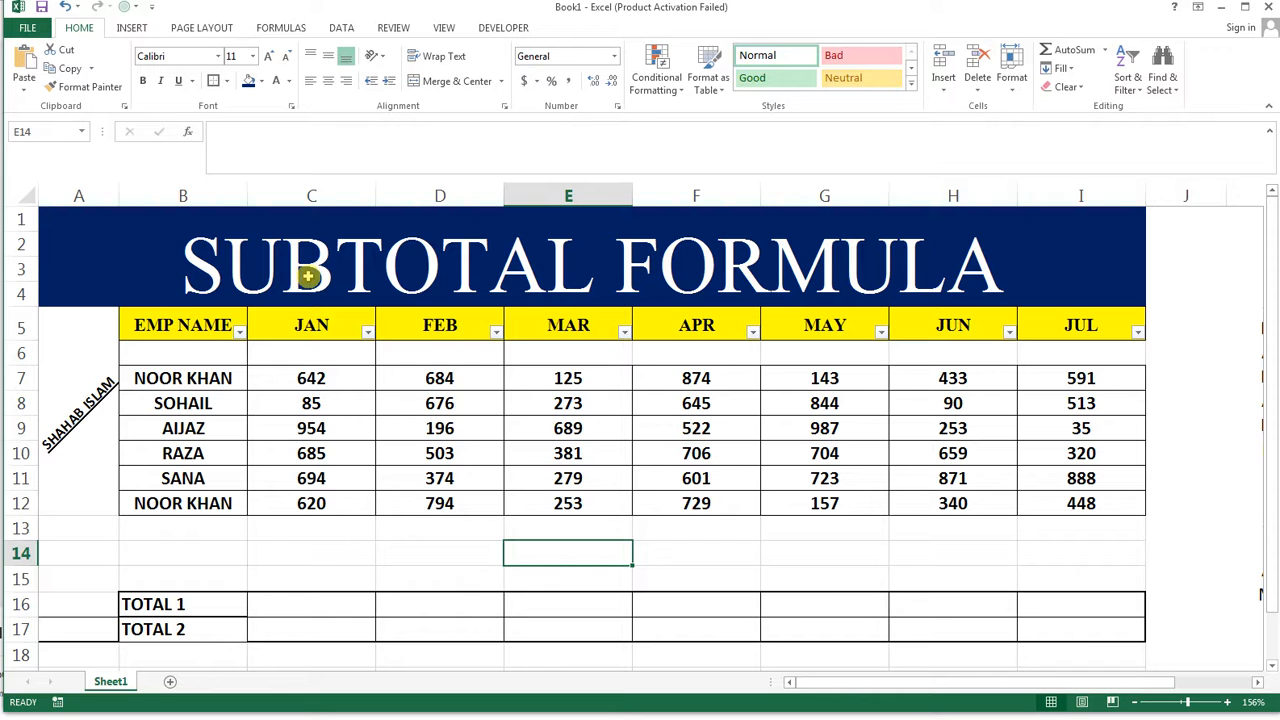
# Step: Examine the employee names, the monthly figures and the filter options on the table's header row
pyautogui.moveTo(215, 320); pyautogui.dragTo(205, 453)
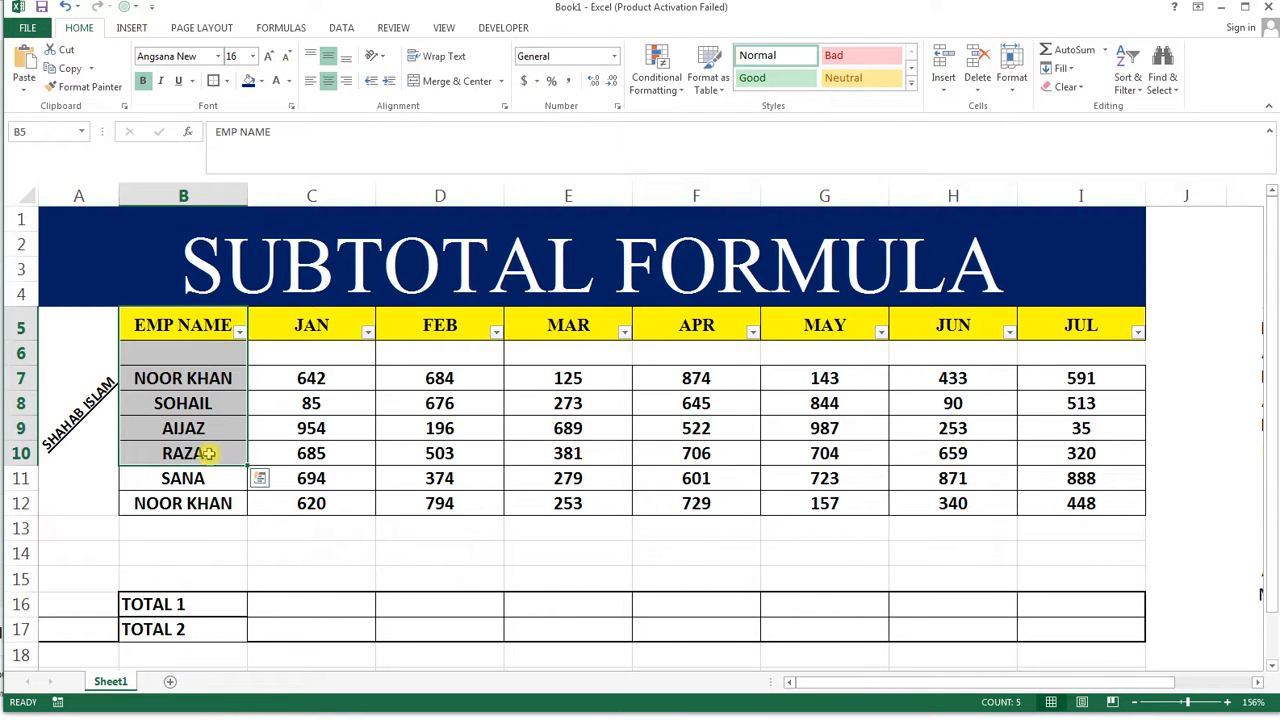
pyautogui.click(326, 337)
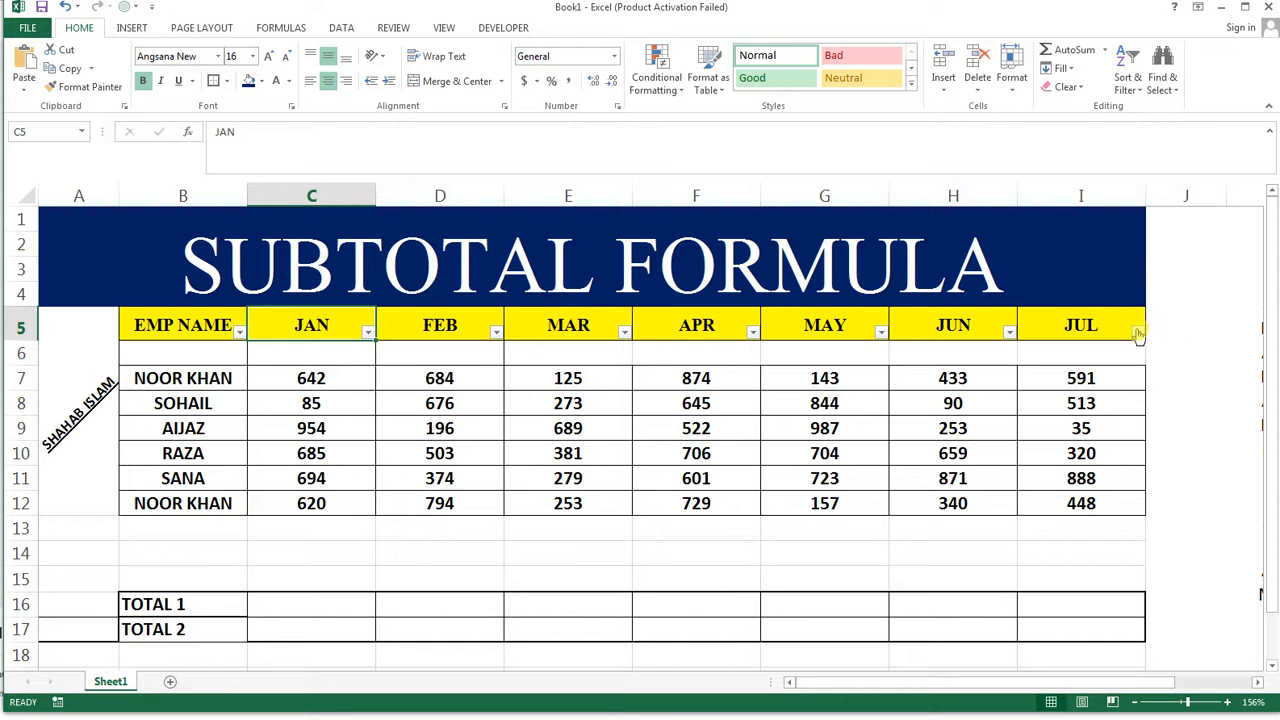
pyautogui.moveTo(352, 378); pyautogui.dragTo(1090, 507)
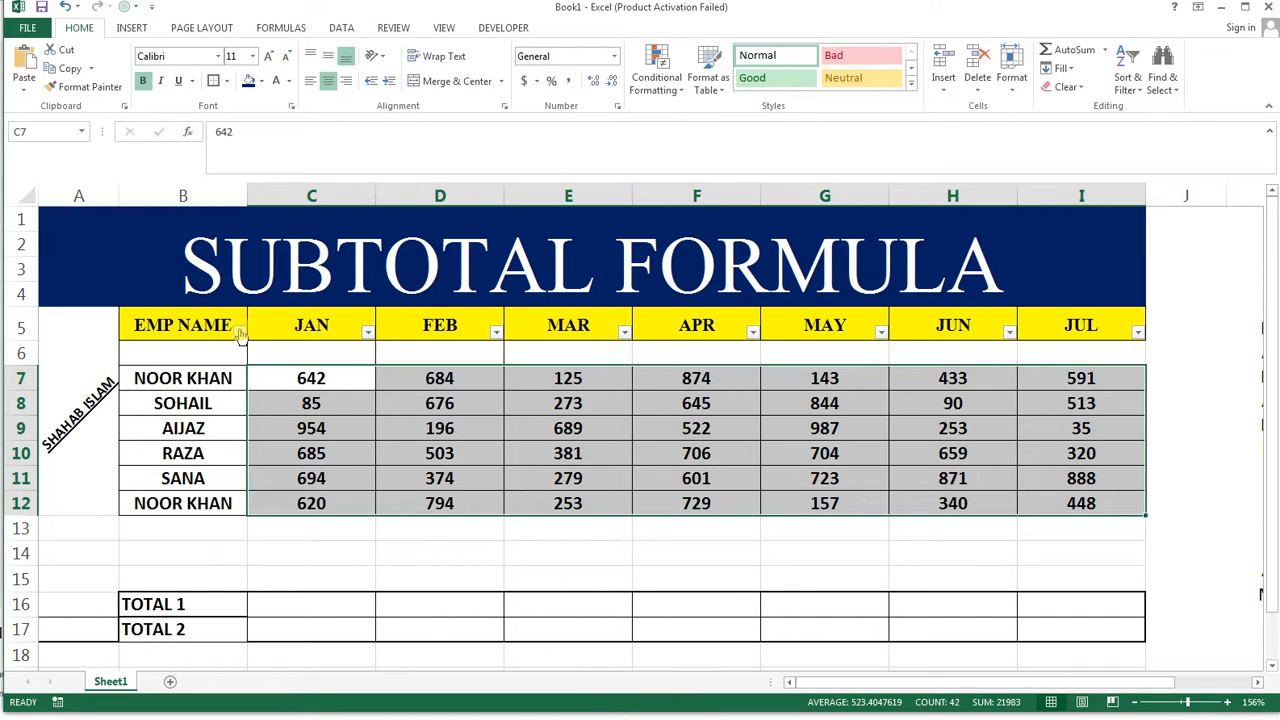
pyautogui.moveTo(228, 328); pyautogui.dragTo(1070, 334)
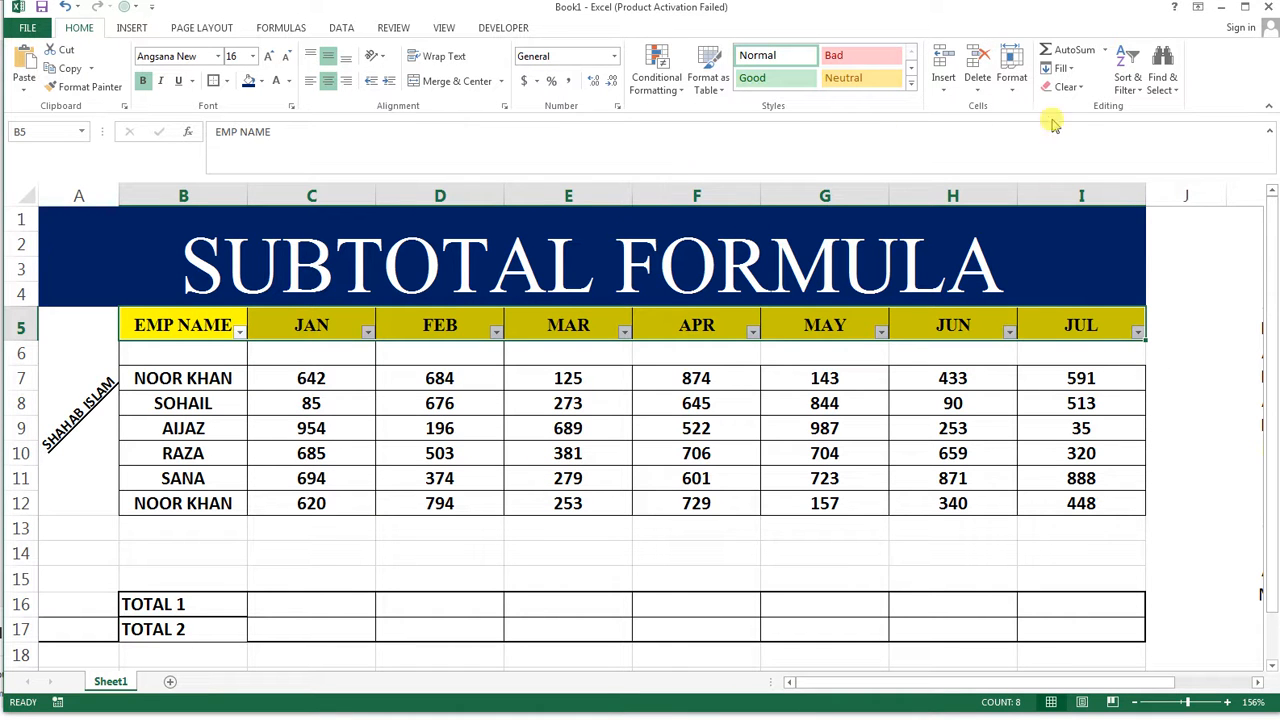
pyautogui.click(1130, 88)
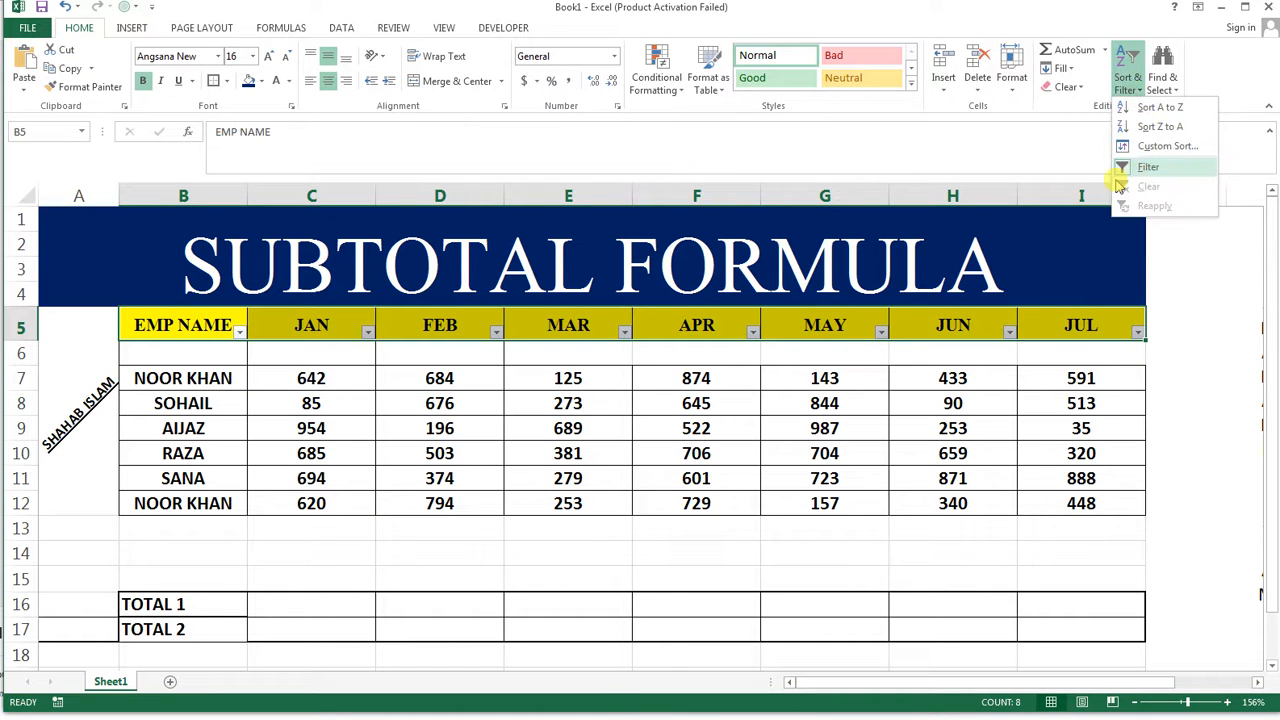
pyautogui.click(495, 332)
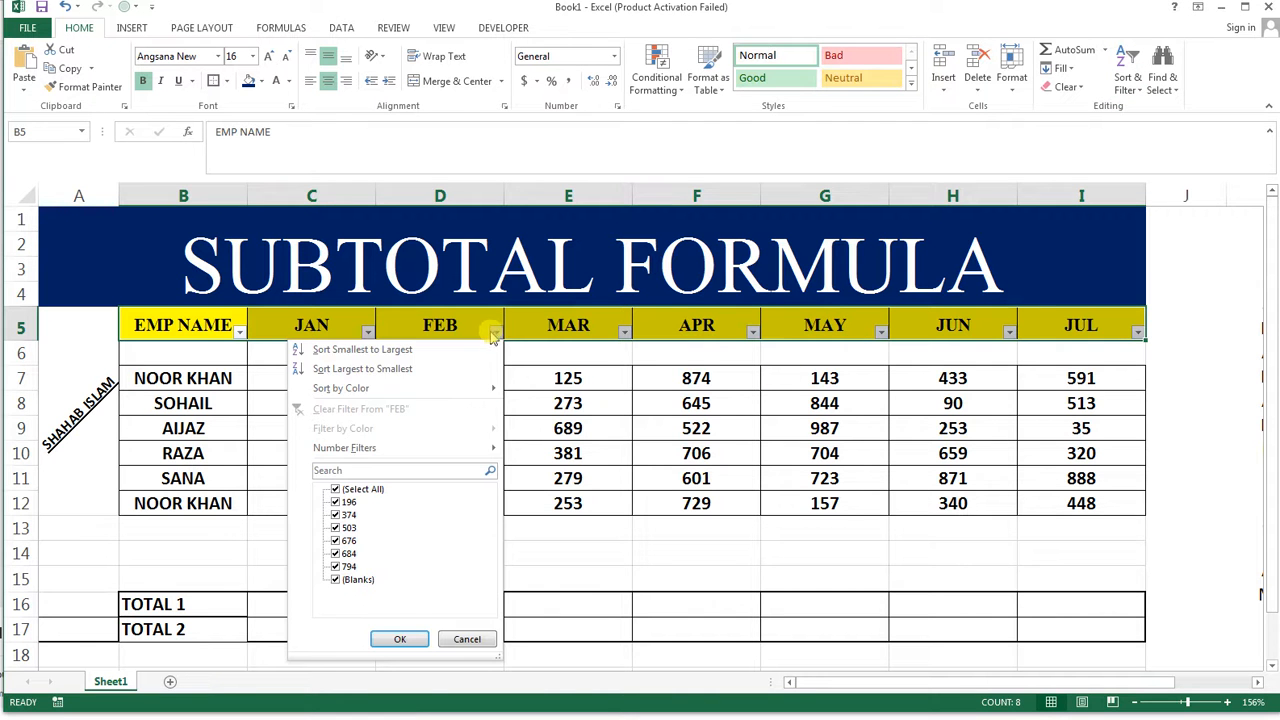
pyautogui.click(434, 328)
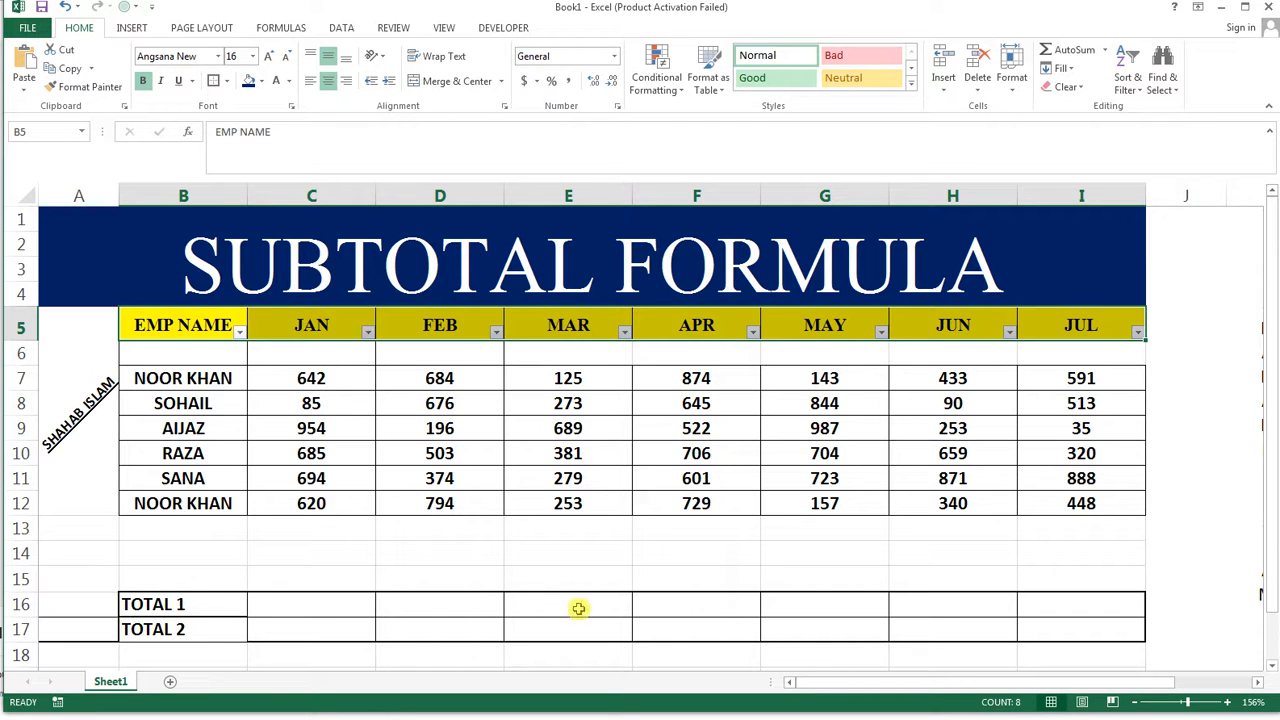
# Step: Enter =SUM(C7:C12) in C16 as the January TOTAL 1 and fill the formula across to I16
pyautogui.click(270, 603)
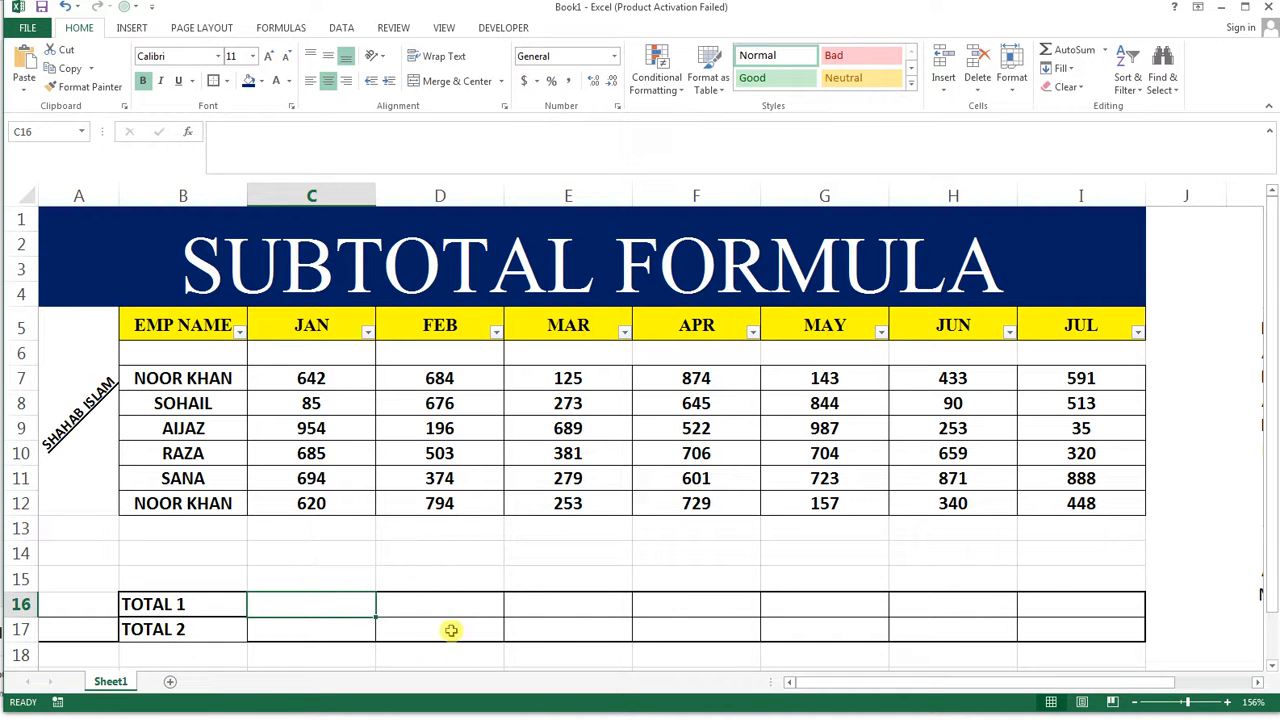
pyautogui.write('=SUM(')
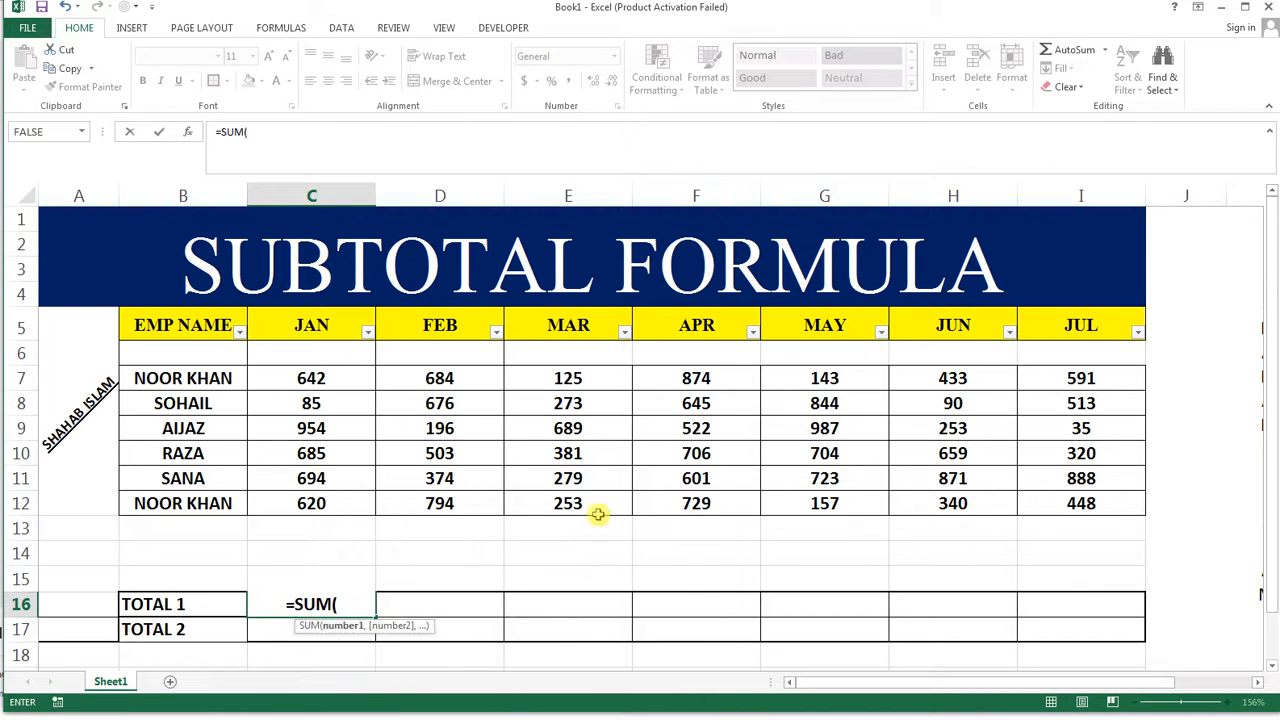
pyautogui.moveTo(354, 380); pyautogui.dragTo(357, 506)
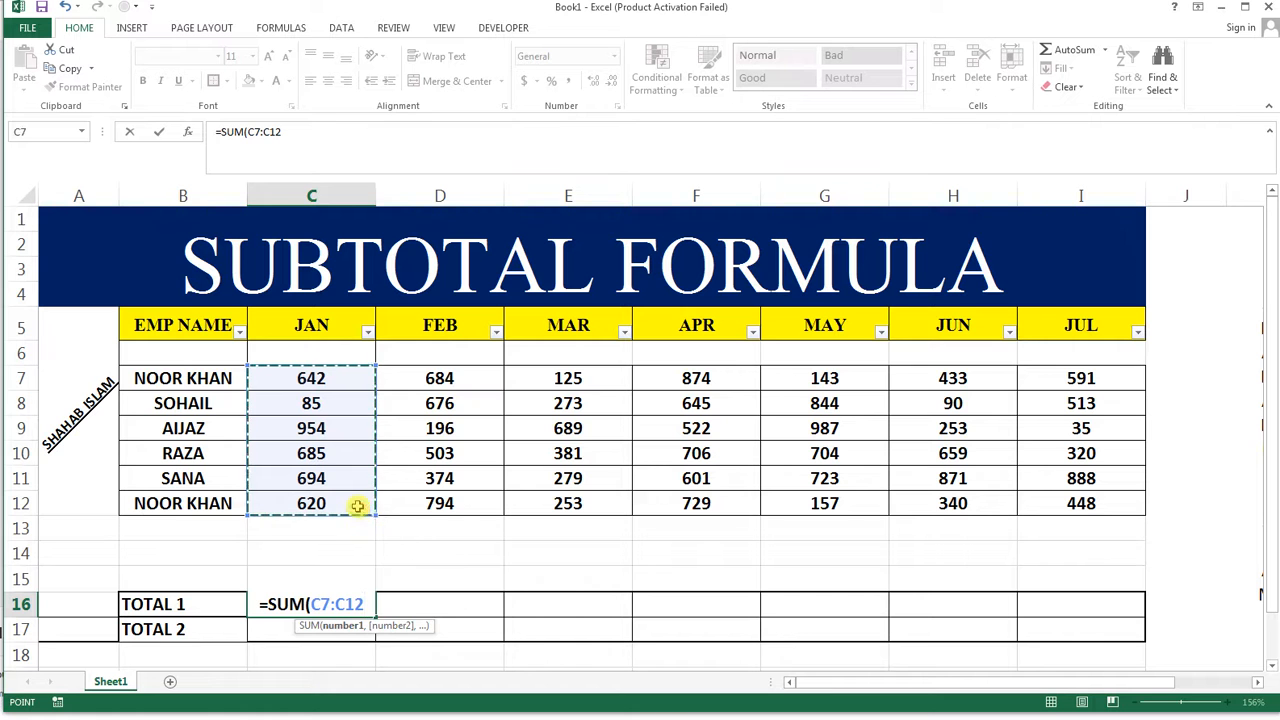
pyautogui.write(')')
pyautogui.press('Return')
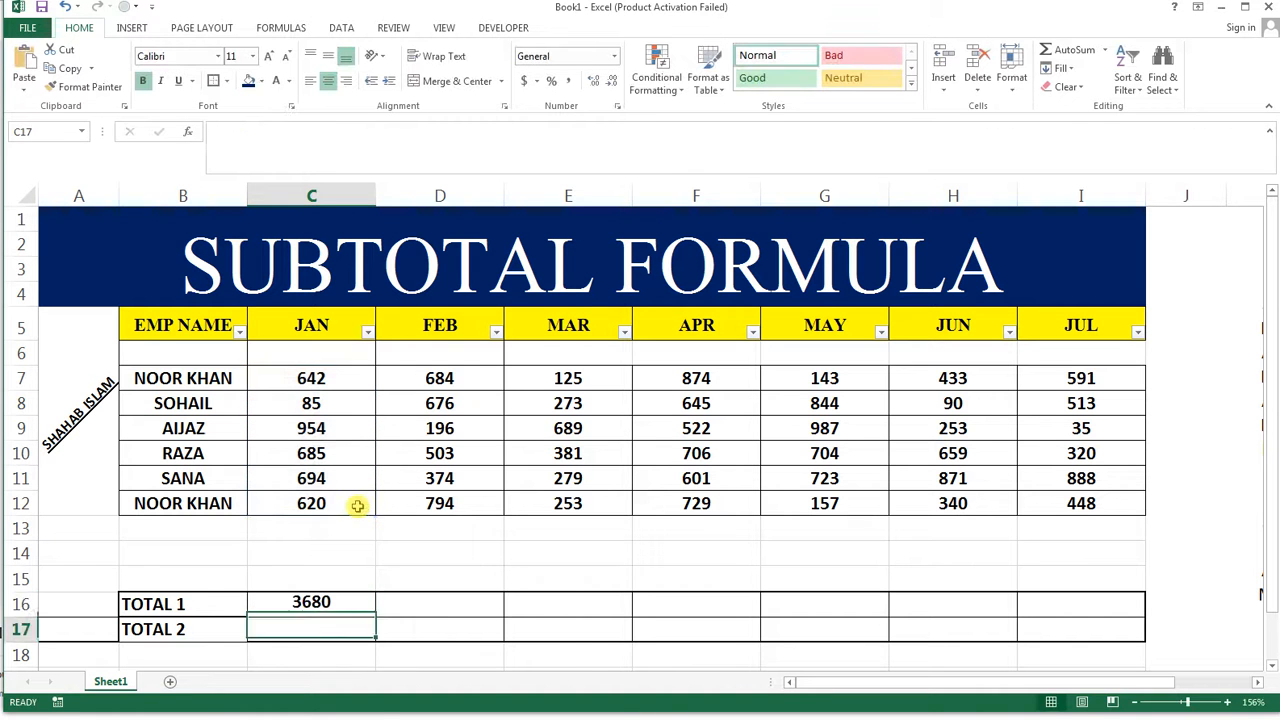
pyautogui.moveTo(360, 595); pyautogui.dragTo(1062, 596)
pyautogui.hotkey('ctrl', 'r')
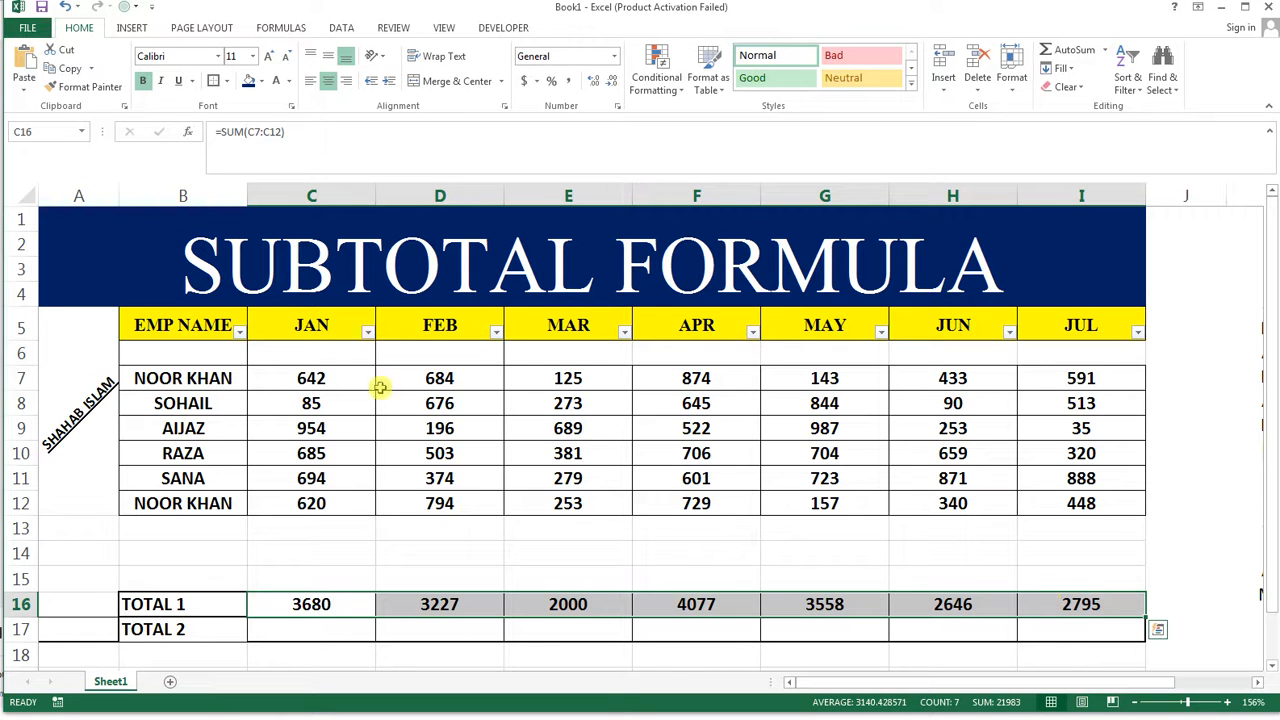
# Step: Filter the EMP NAME column to show only the employee listed in rows 7 and 12 and the TOTAL 1 row
pyautogui.click(241, 331)
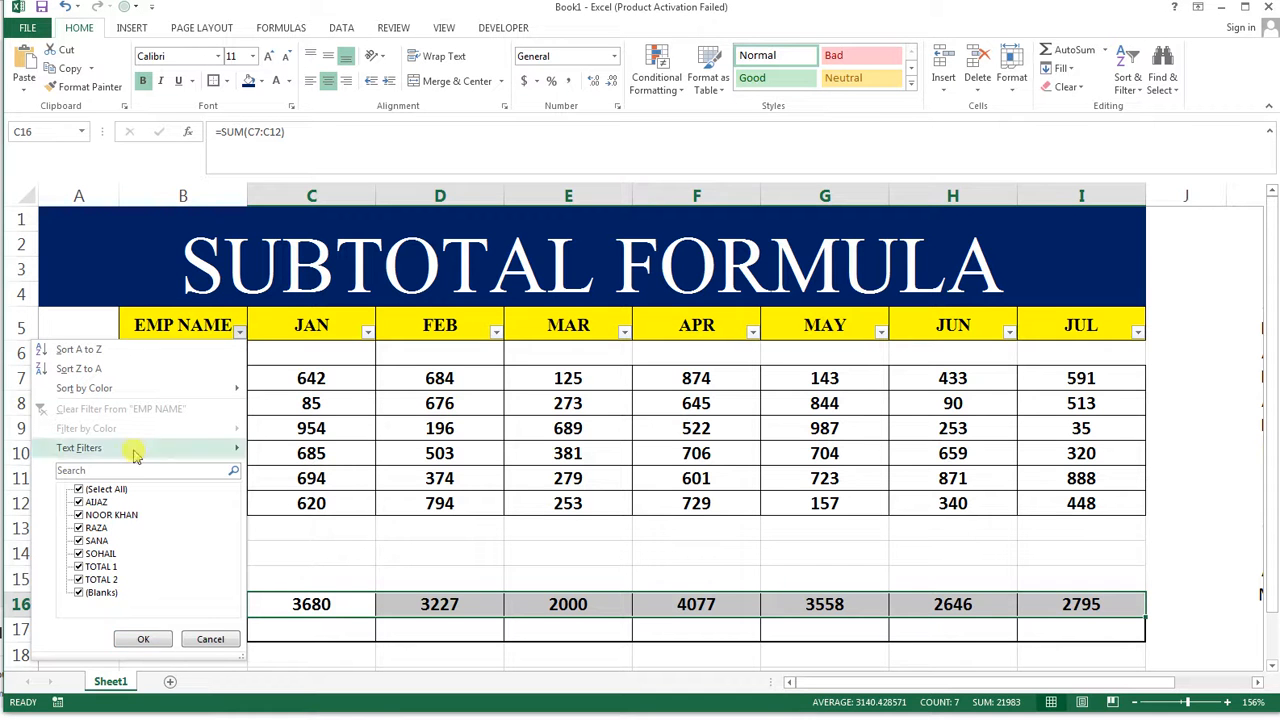
pyautogui.click(108, 489)
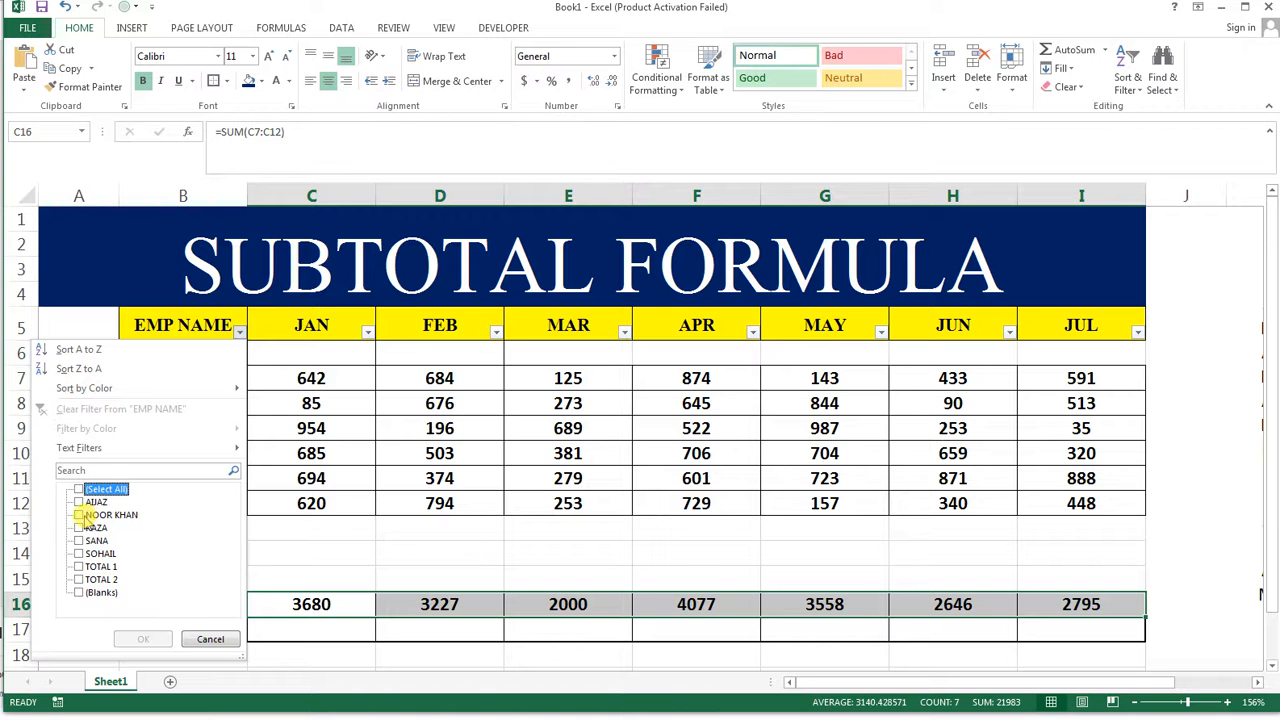
pyautogui.click(85, 515)
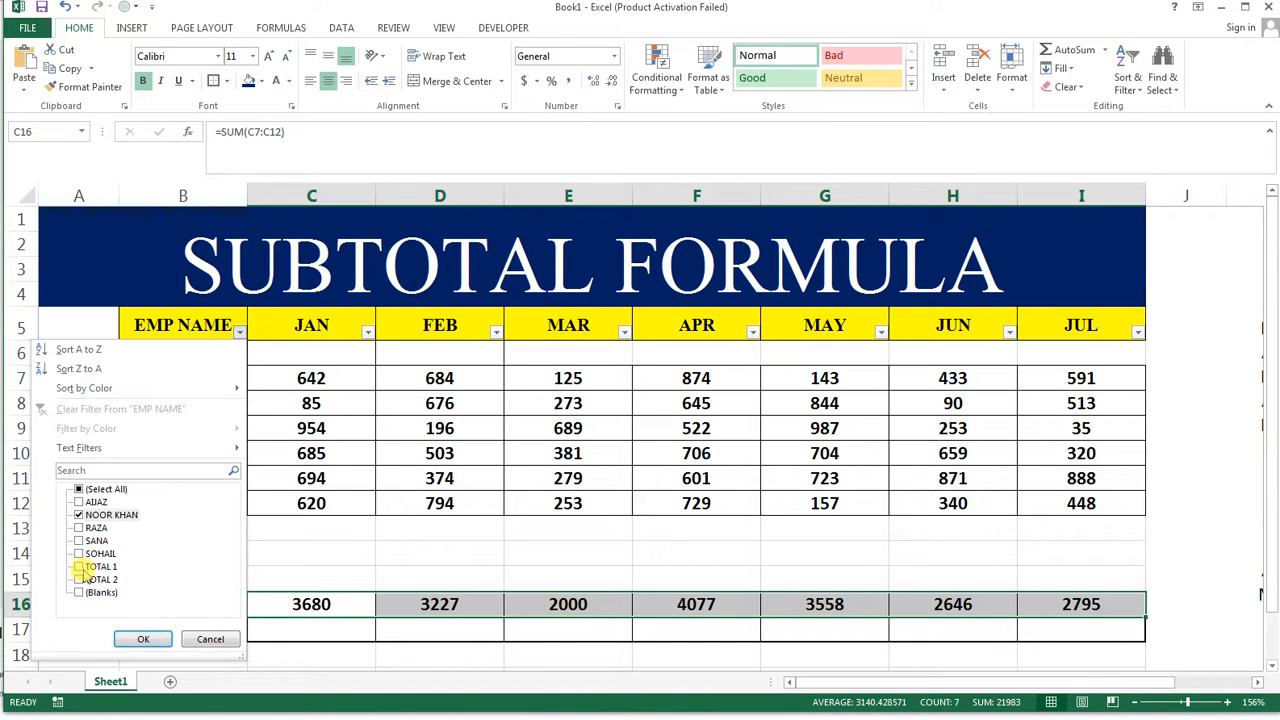
pyautogui.click(80, 567)
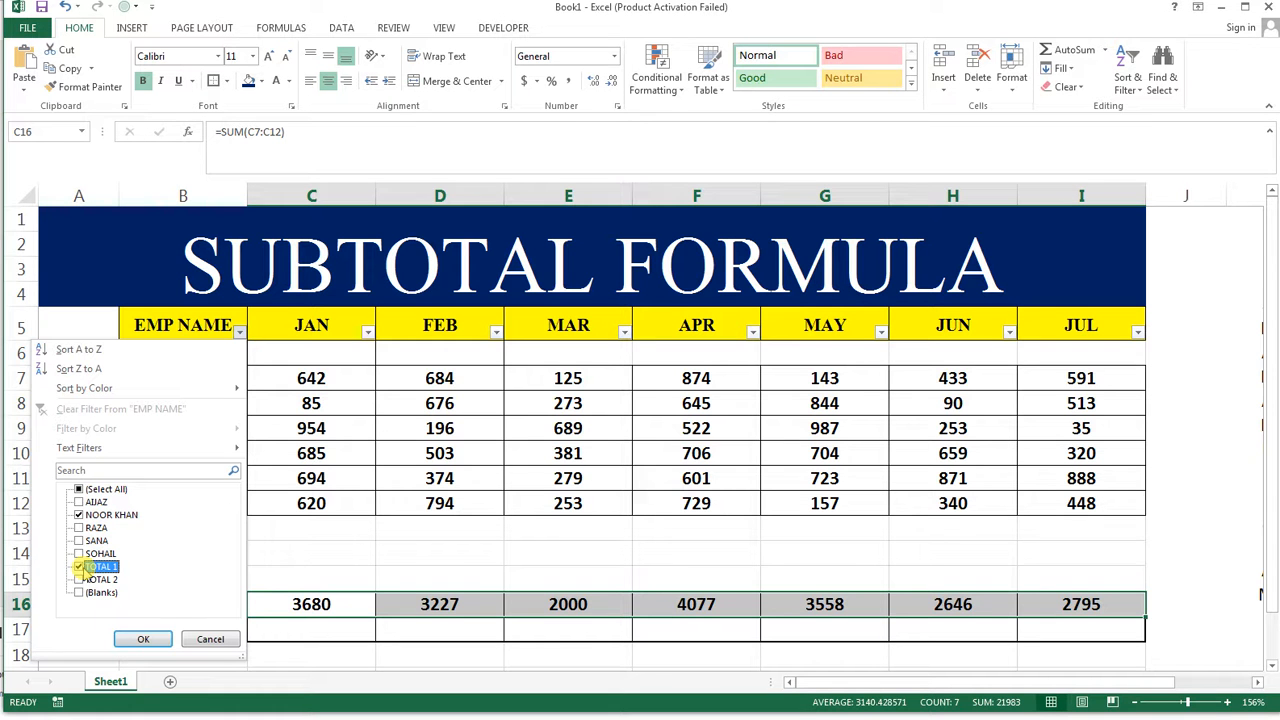
pyautogui.click(136, 638)
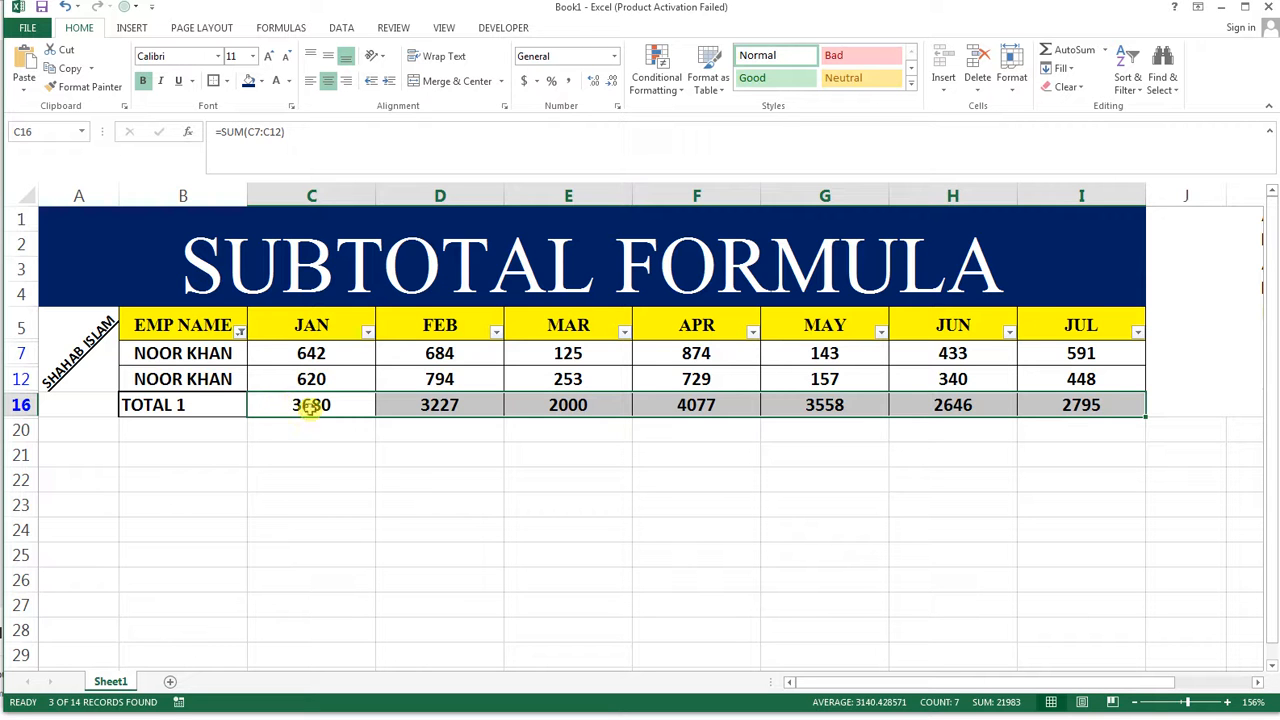
# Step: Reselect all entries in the EMP NAME filter to show every row again
pyautogui.click(240, 333)
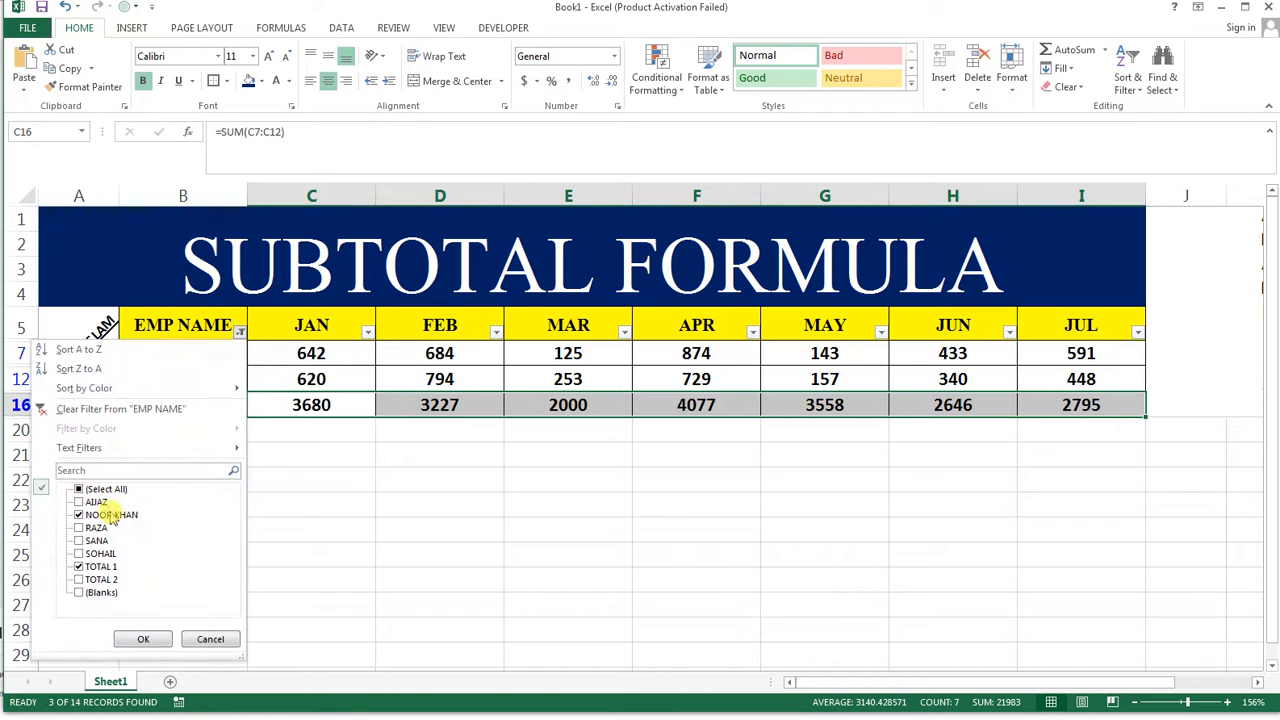
pyautogui.click(98, 489)
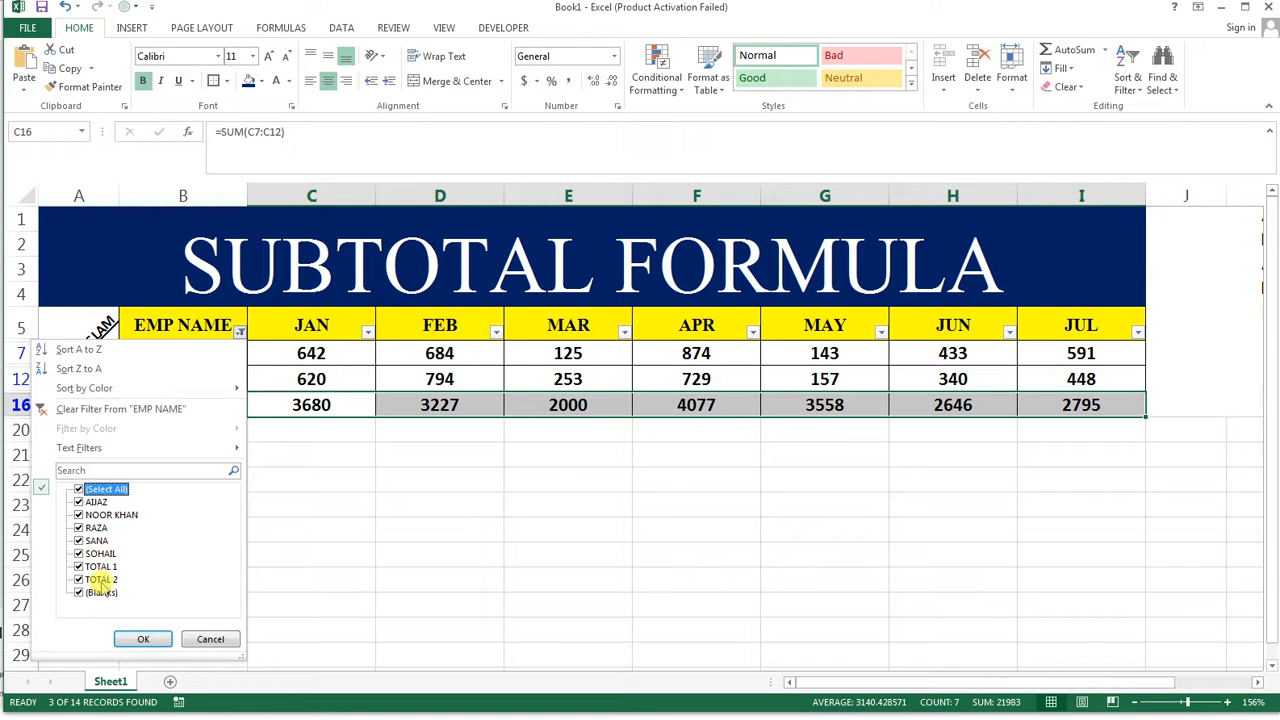
pyautogui.click(160, 639)
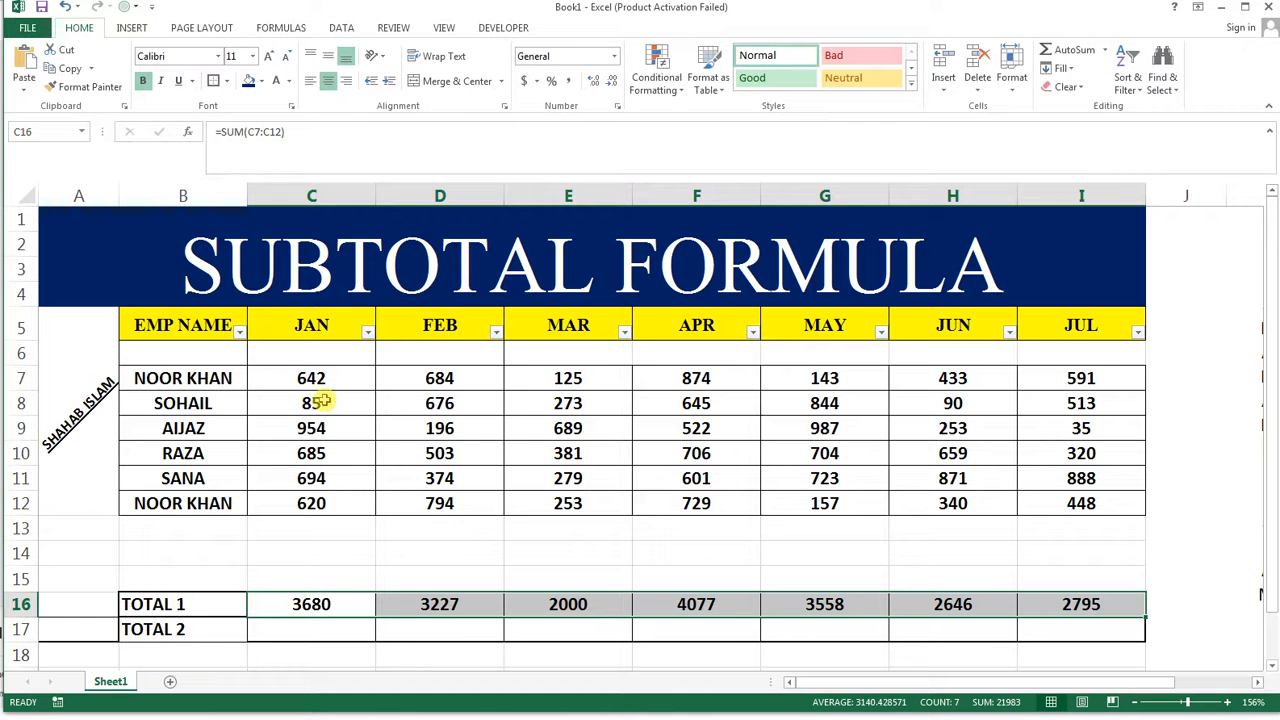
# Step: Enter =SUBTOTAL(9,C7:C12) in C17 as the January TOTAL 2 and fill the formula across to I17
pyautogui.click(278, 633)
pyautogui.write('=SUB')
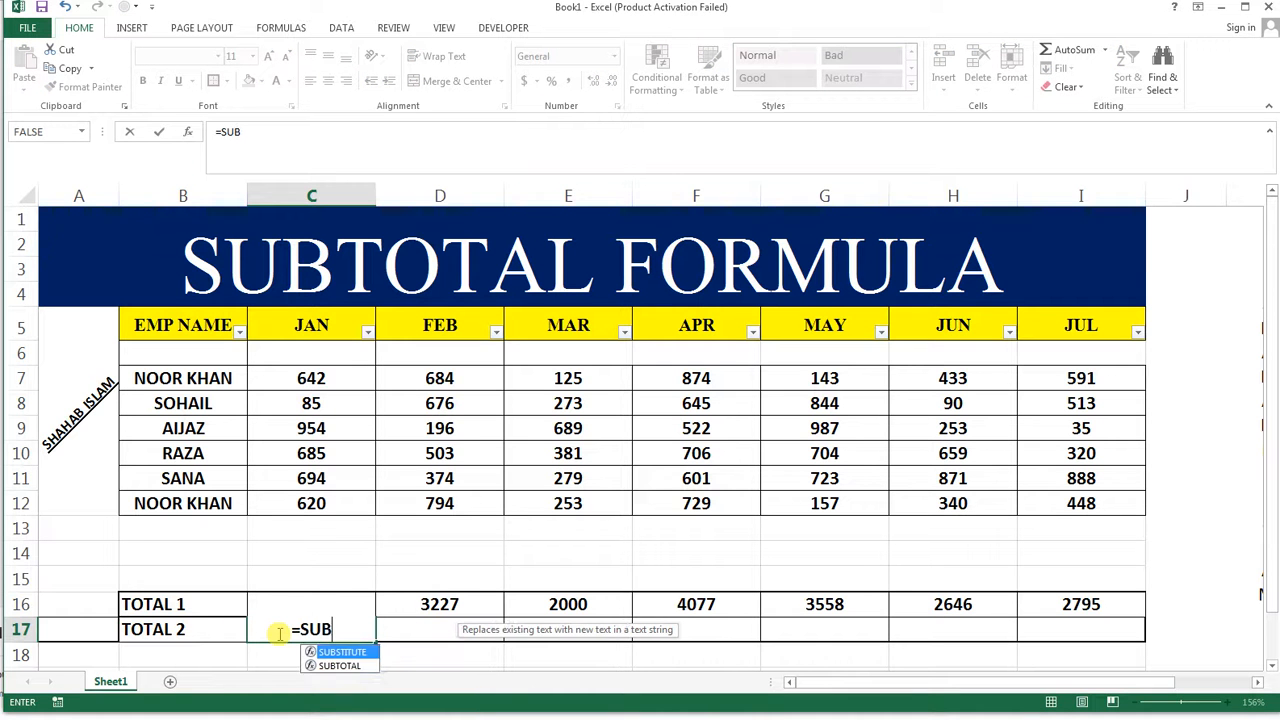
pyautogui.press('Down')
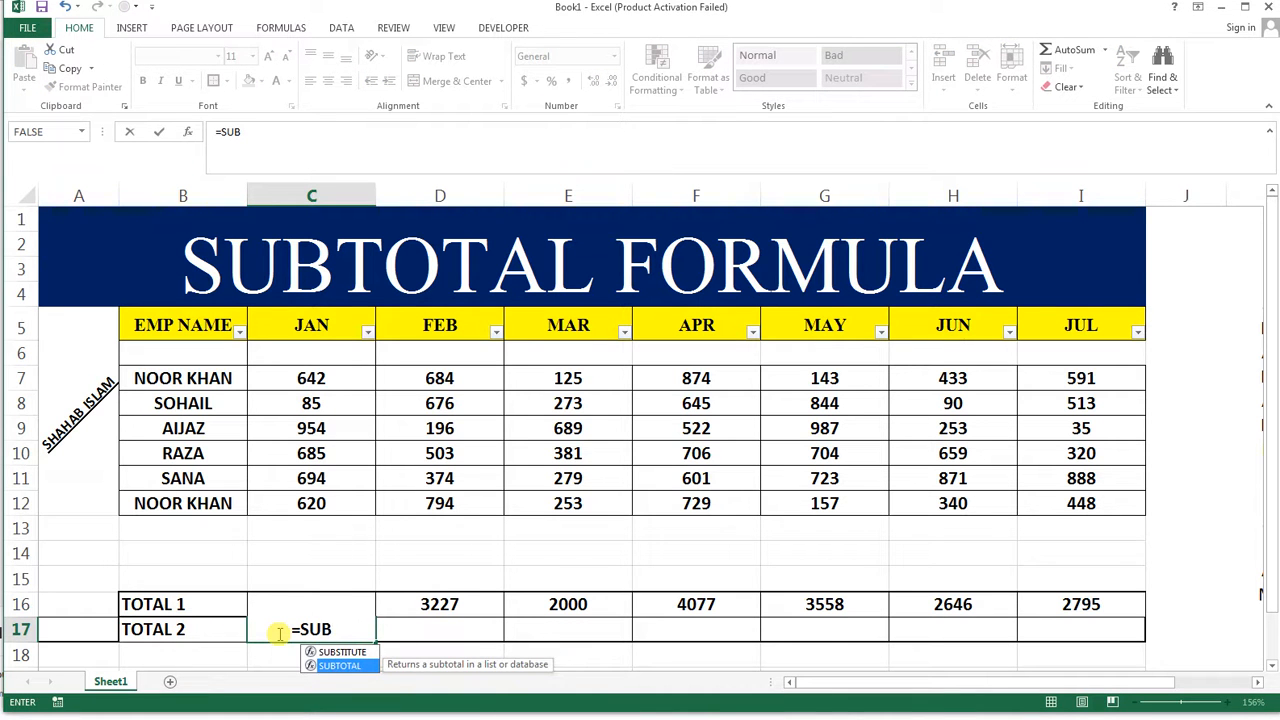
pyautogui.press('Tab')
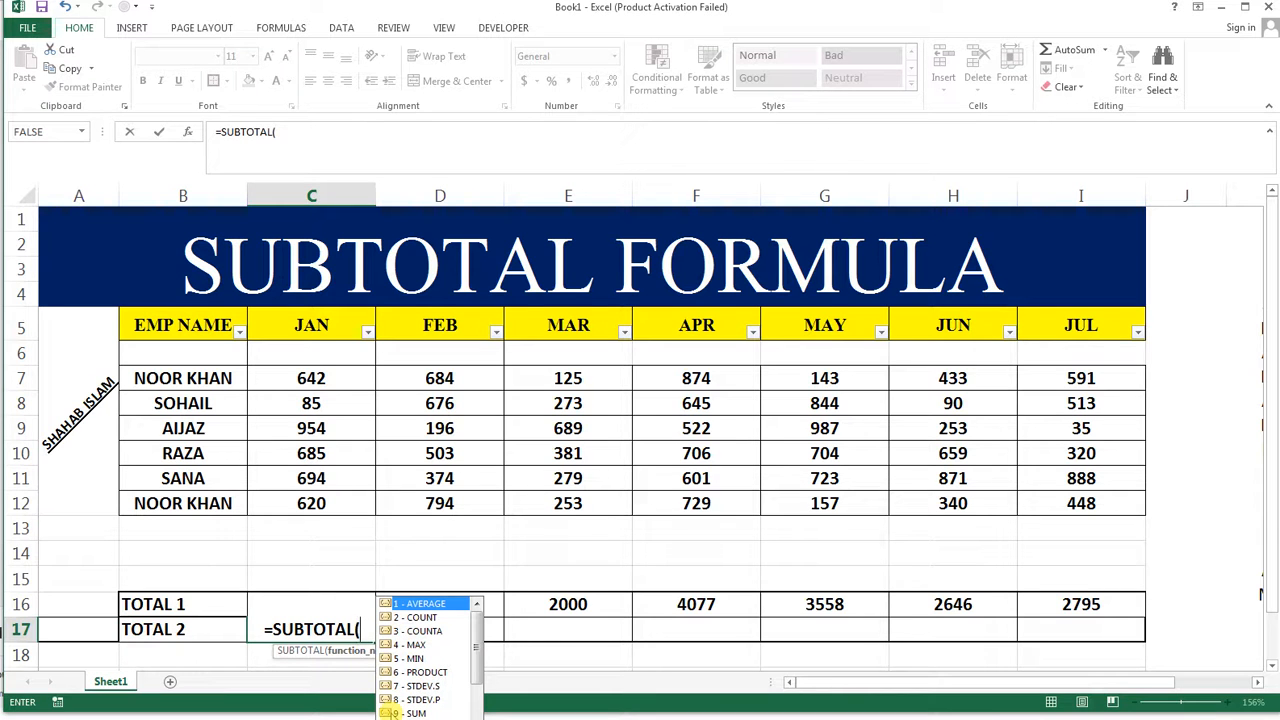
pyautogui.write('9')
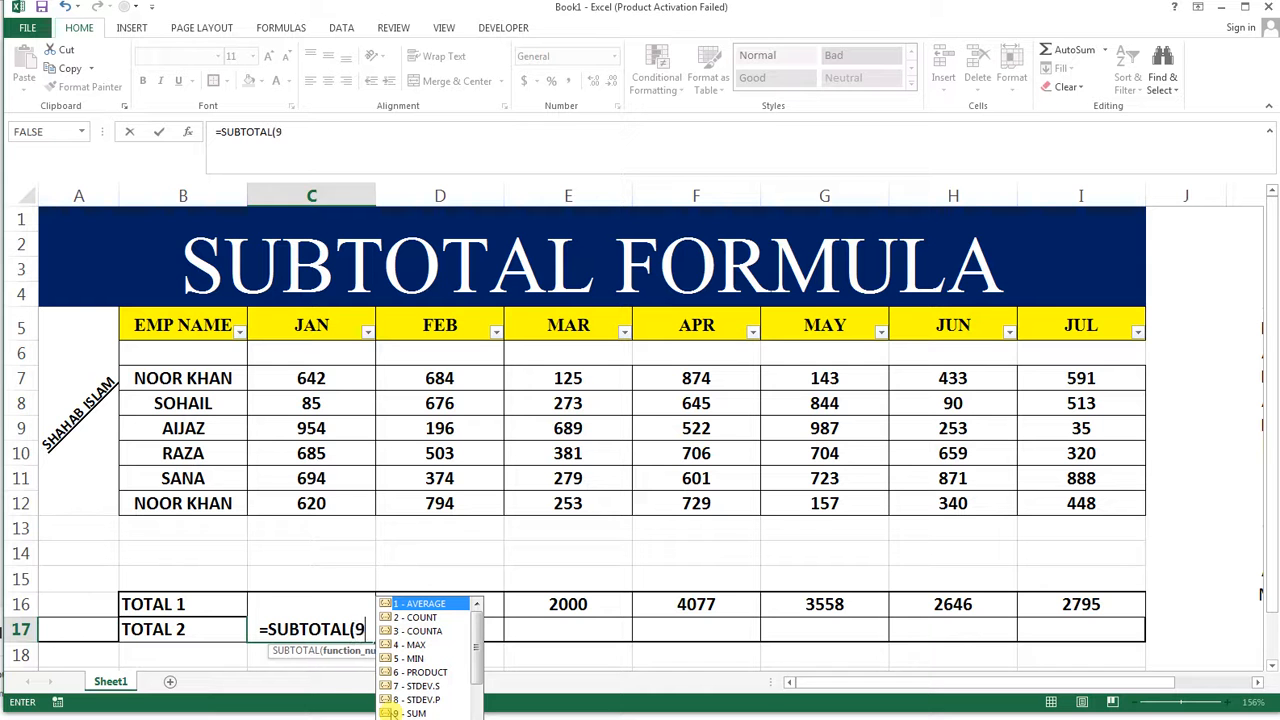
pyautogui.write(',')
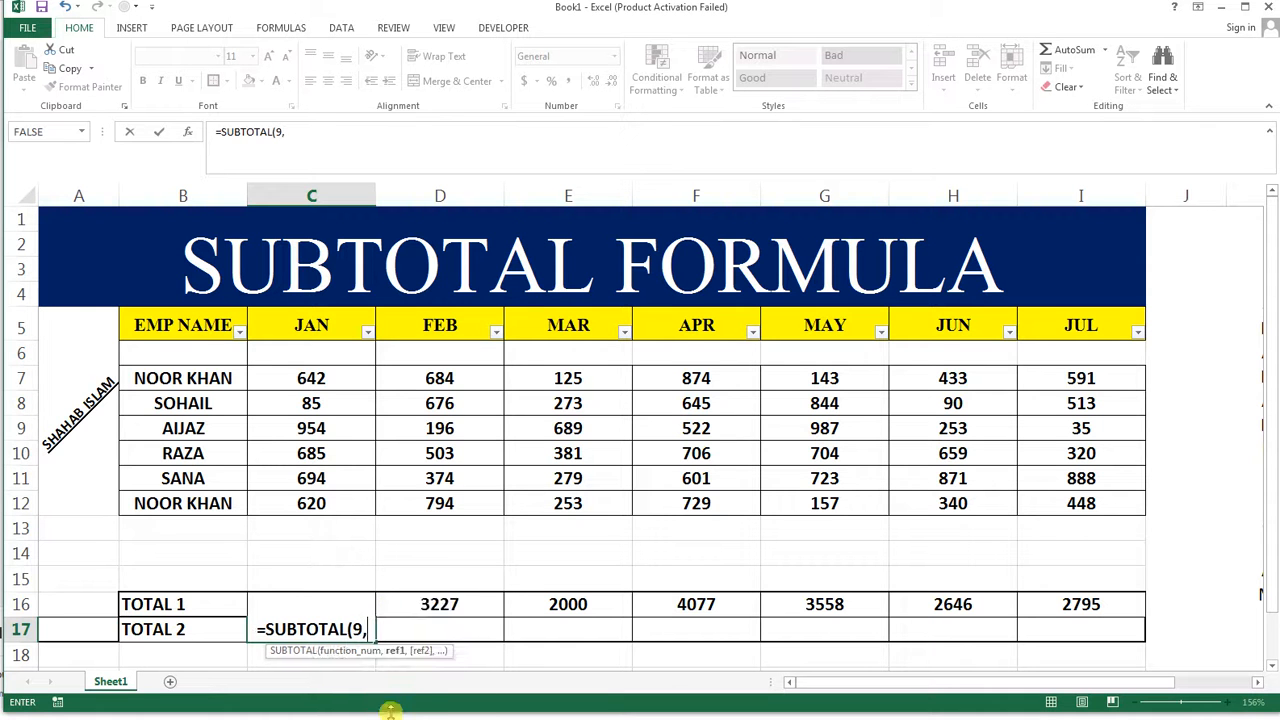
pyautogui.moveTo(325, 383); pyautogui.dragTo(314, 503)
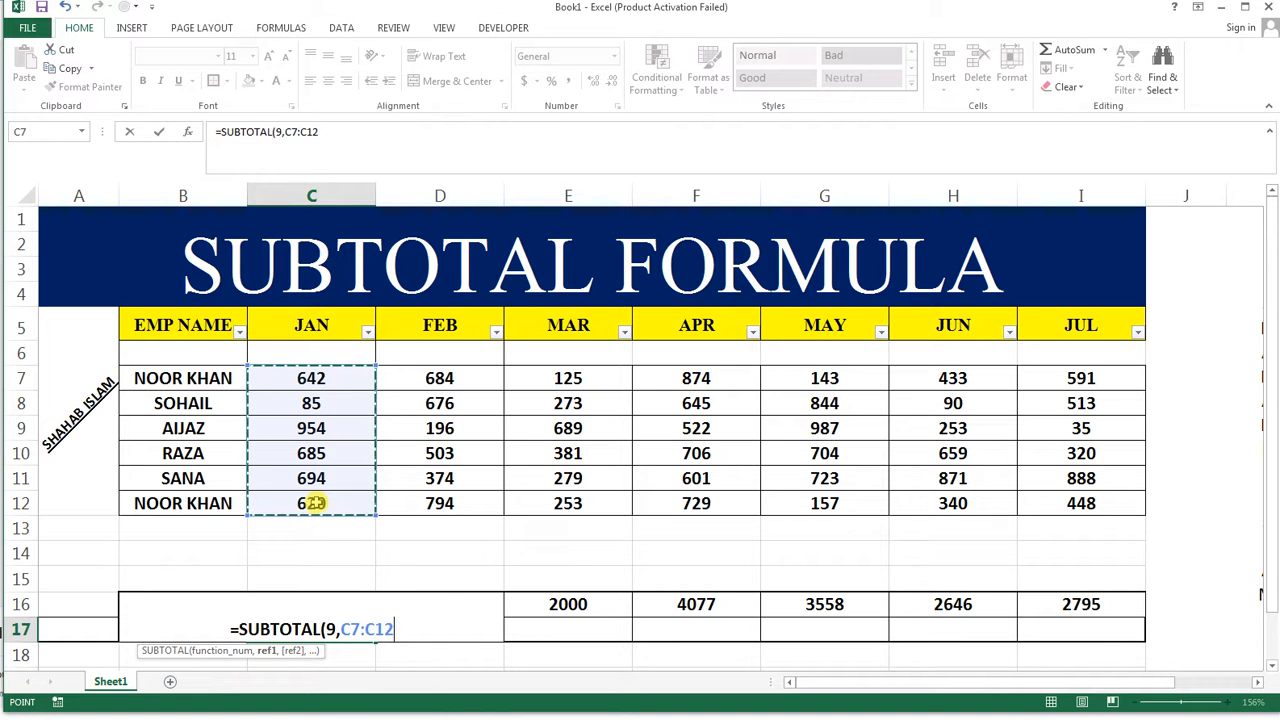
pyautogui.write(')')
pyautogui.press('Return')
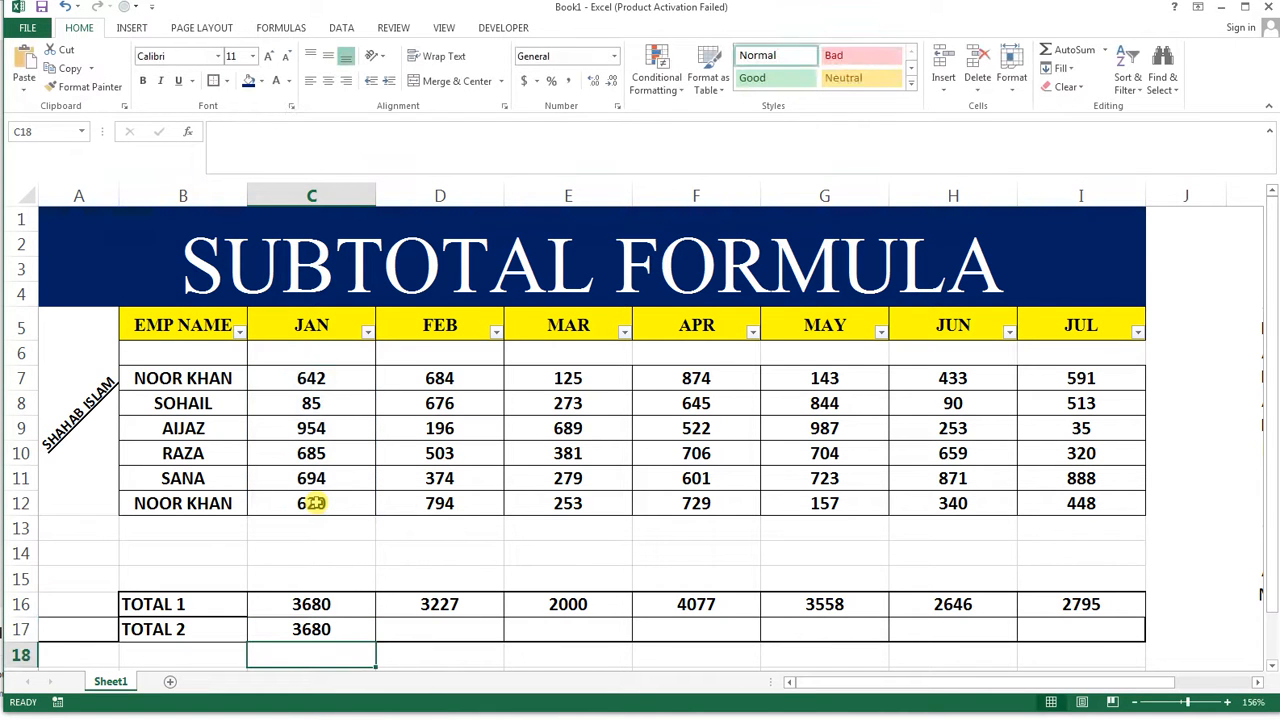
pyautogui.click(369, 639)
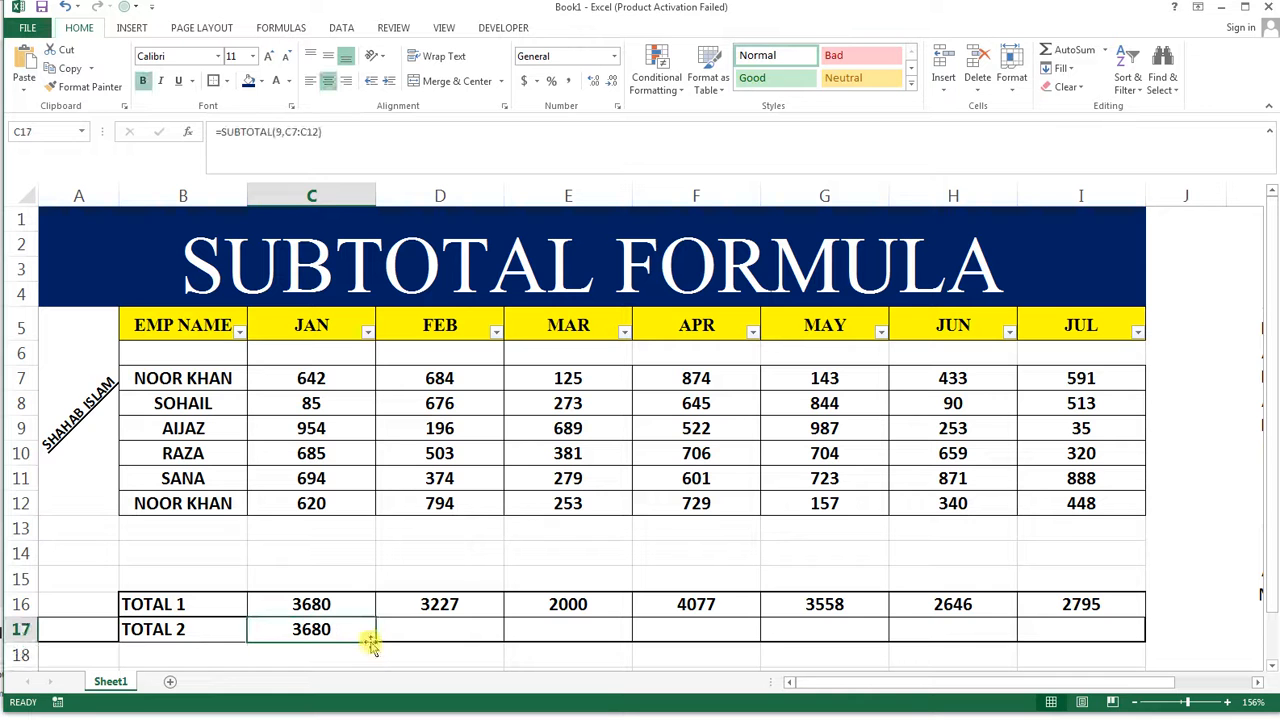
pyautogui.moveTo(373, 643); pyautogui.dragTo(1095, 645)
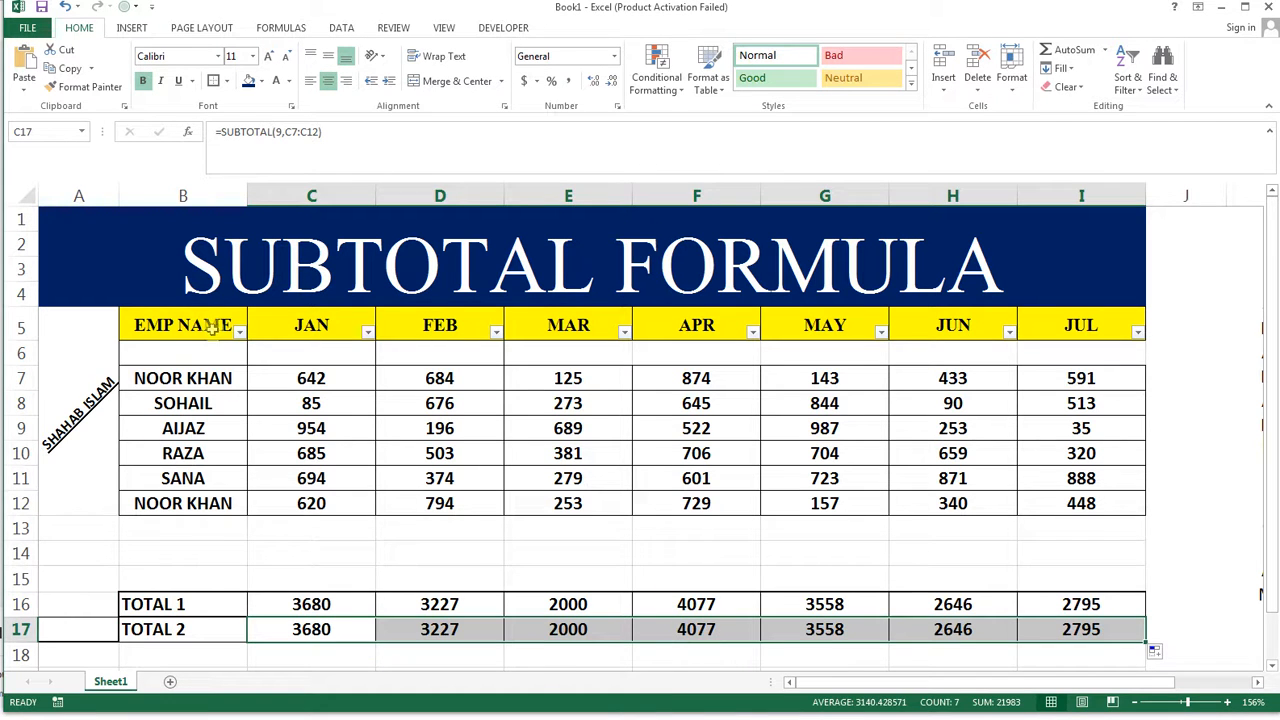
# Step: Filter the EMP NAME column to the employee listed in rows 7 and 12 plus the TOTAL 1 and TOTAL 2 rows
pyautogui.click(240, 332)
pyautogui.click(90, 490)
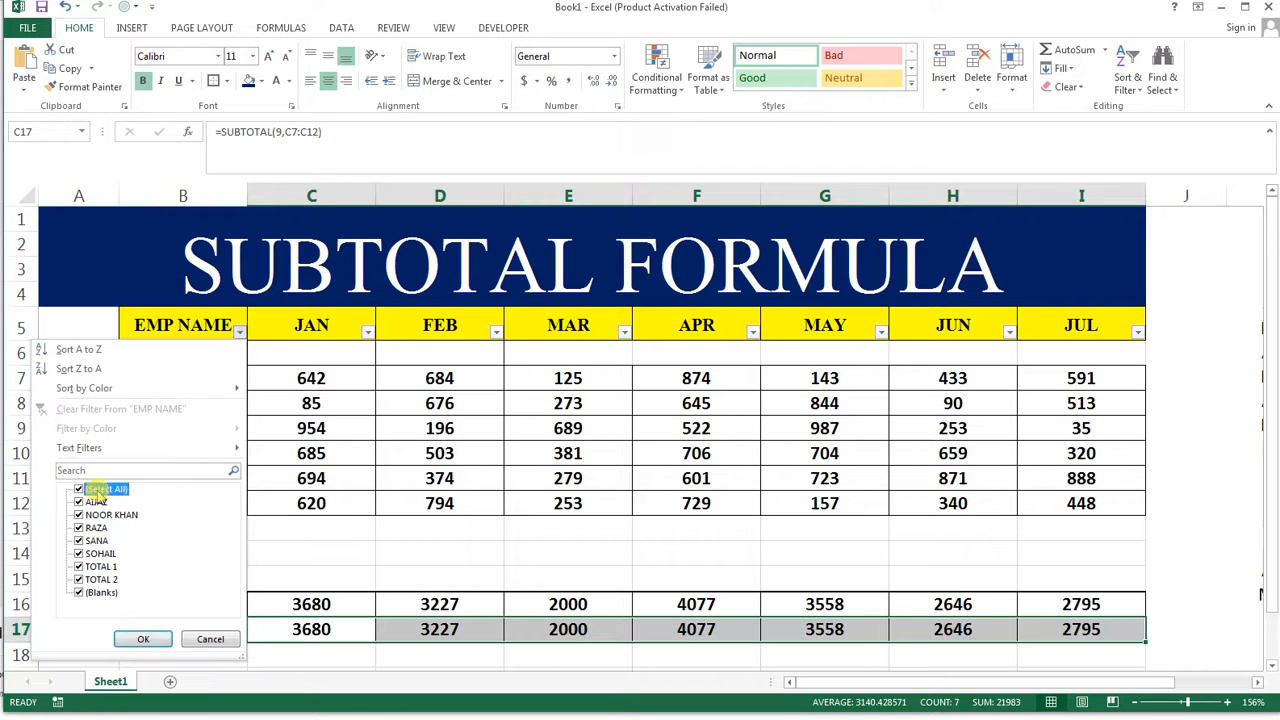
pyautogui.click(100, 515)
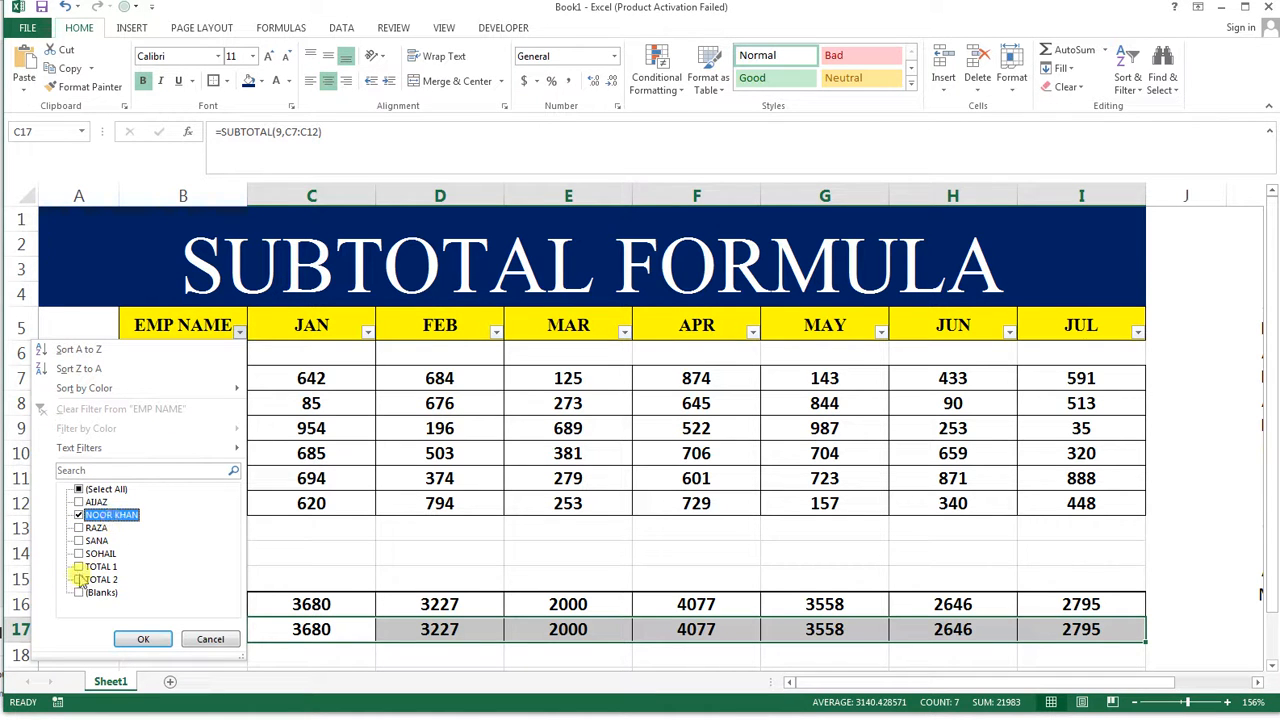
pyautogui.click(79, 567)
pyautogui.click(80, 580)
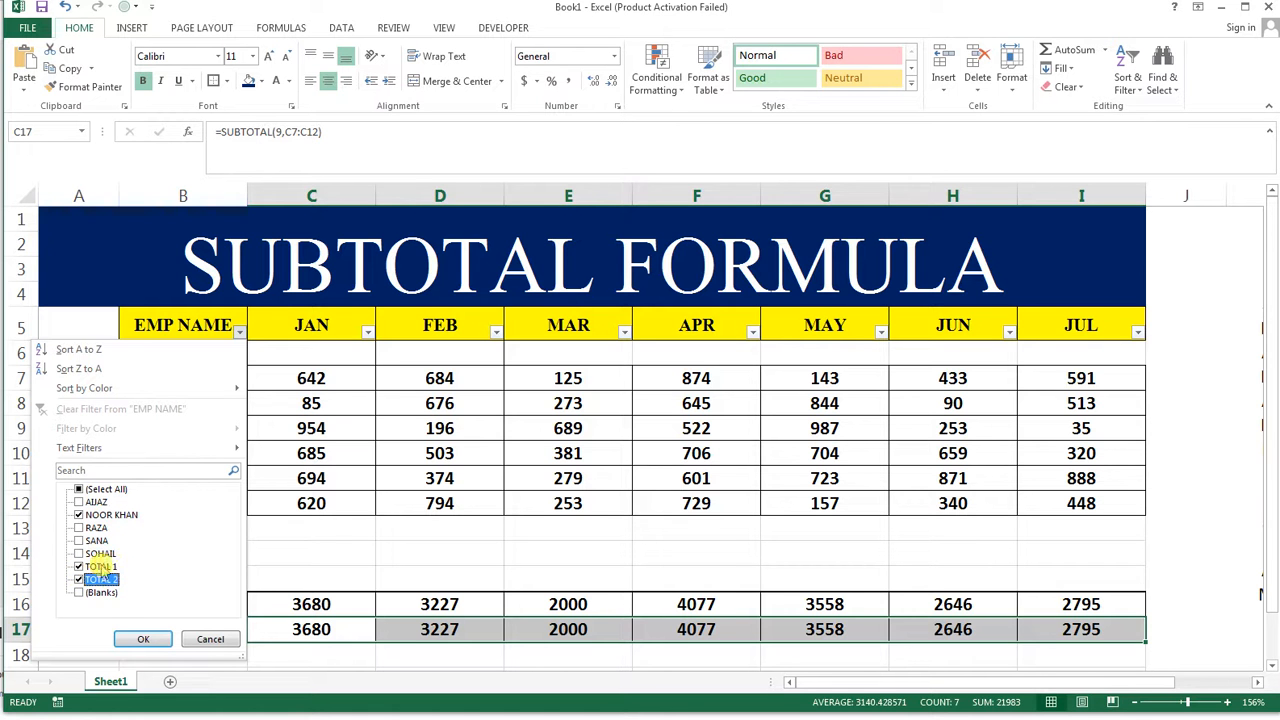
pyautogui.click(138, 640)
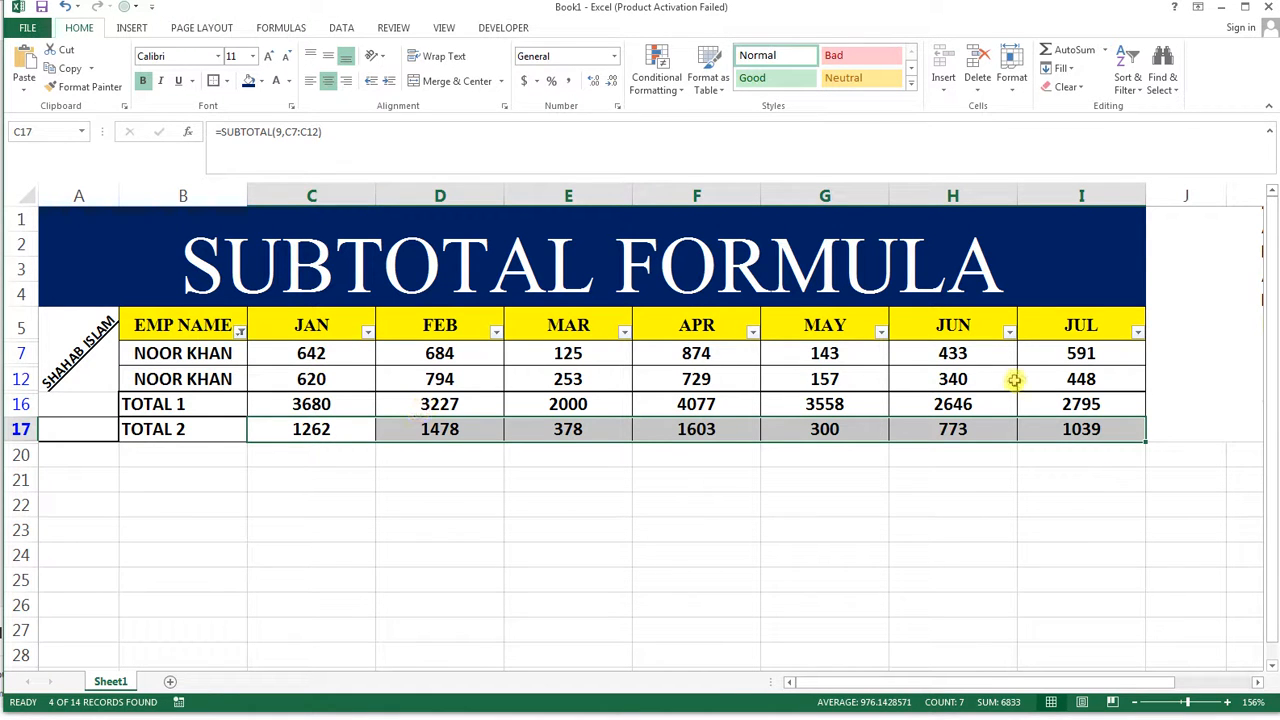
# Step: Restore all rows of the table by selecting every entry in the EMP NAME filter
pyautogui.click(240, 331)
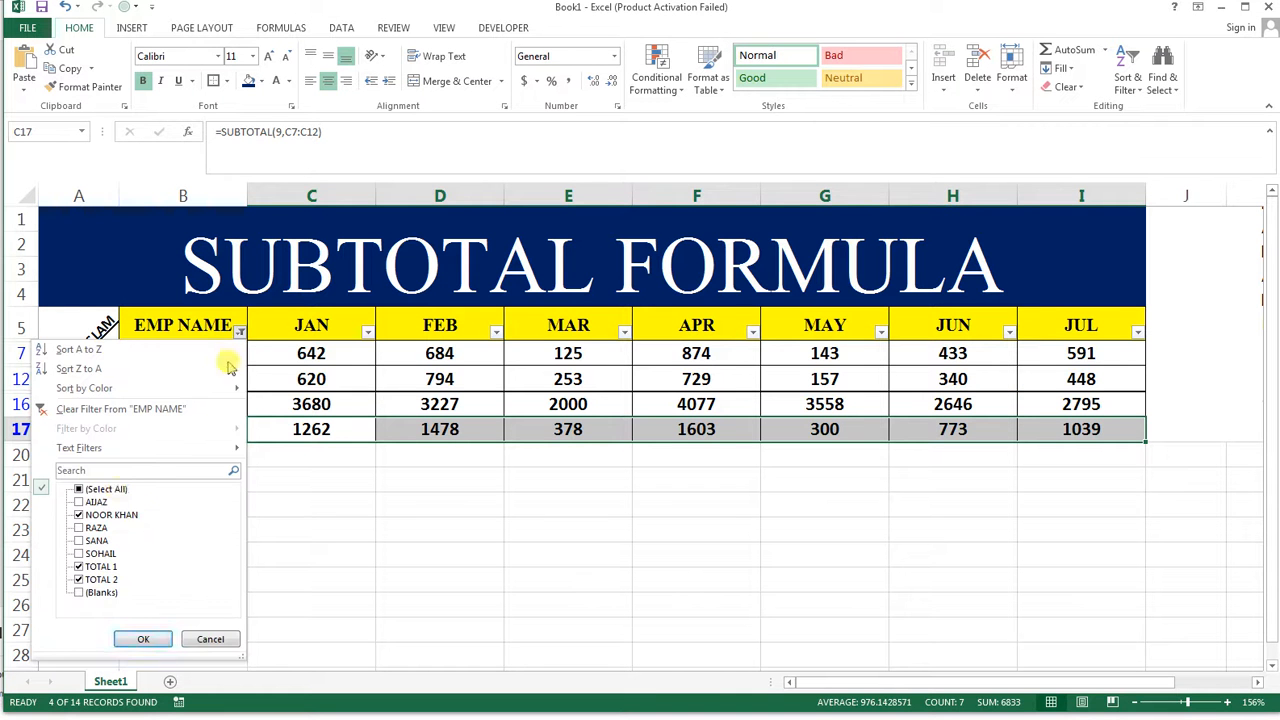
pyautogui.click(80, 489)
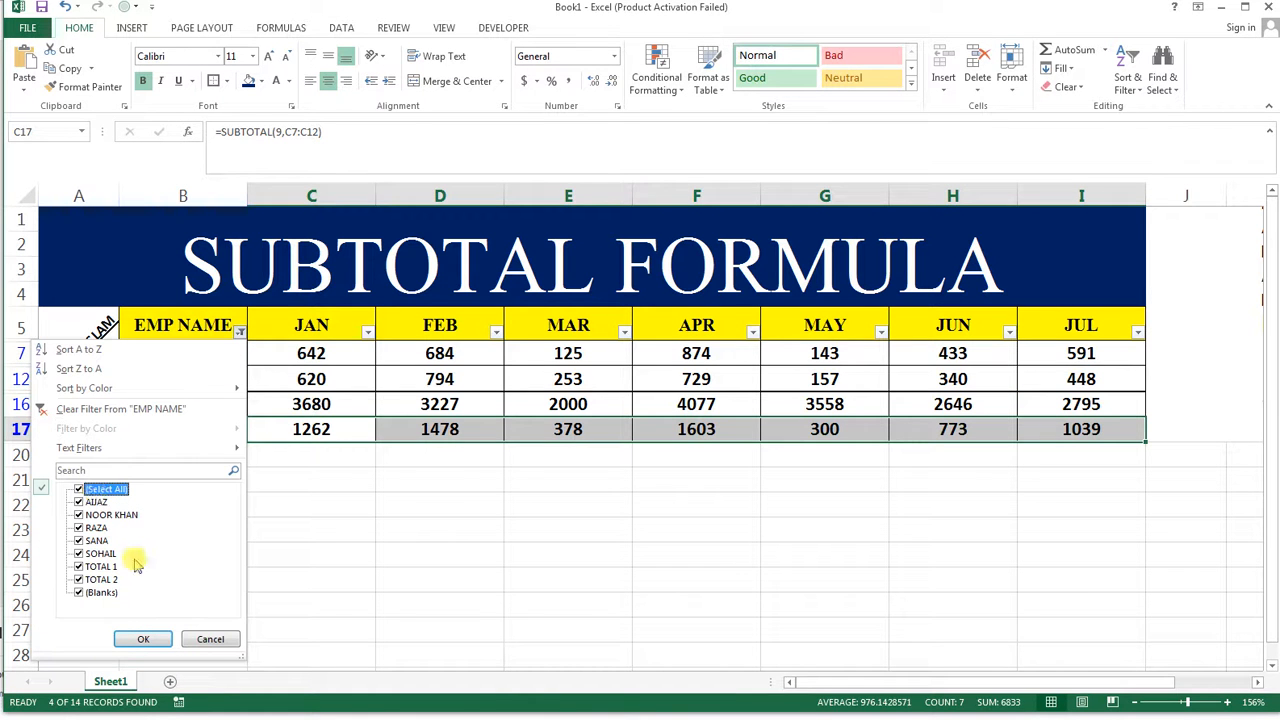
pyautogui.click(142, 642)
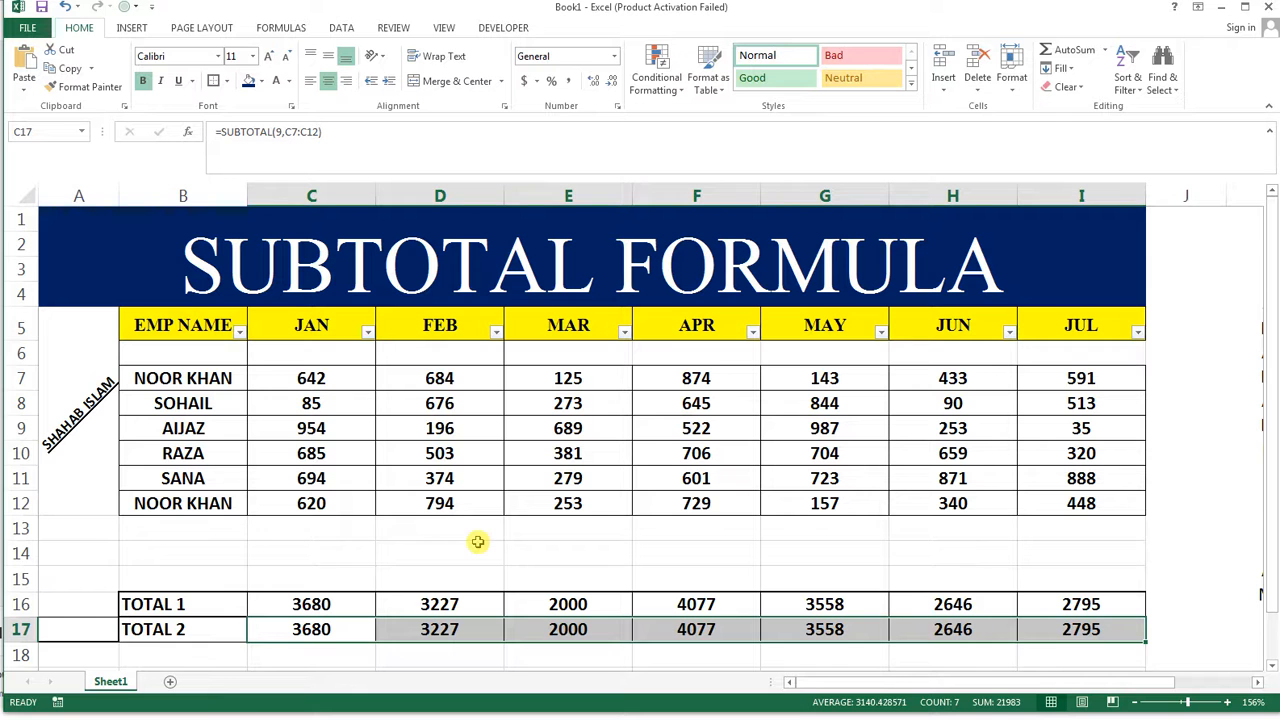